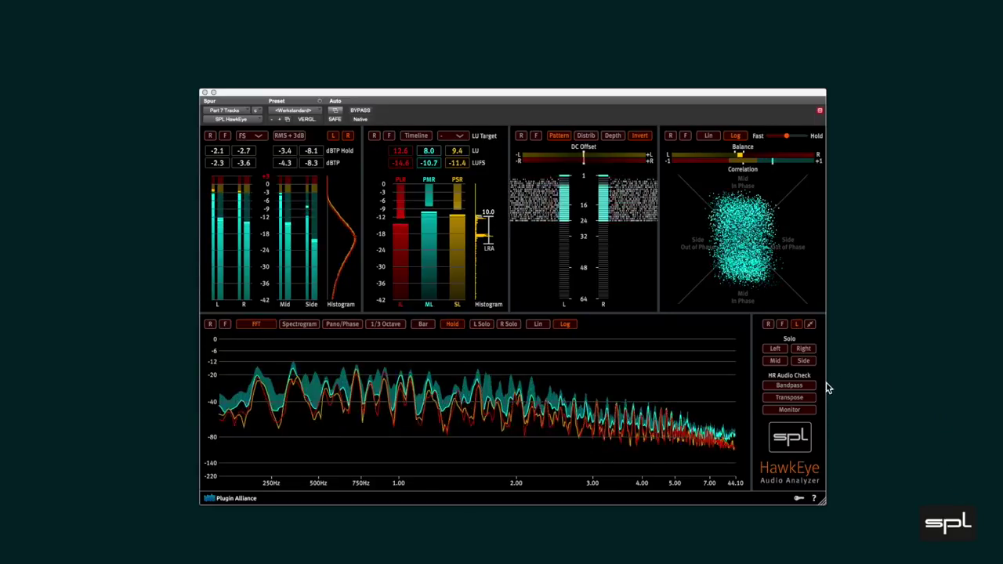
Step: Enlarge the analyzer window to fill the screen and hide the text labels of its sections
{"action": "left_click_drag", "start_coordinate": [459, 98], "coordinate": [262, 9]}
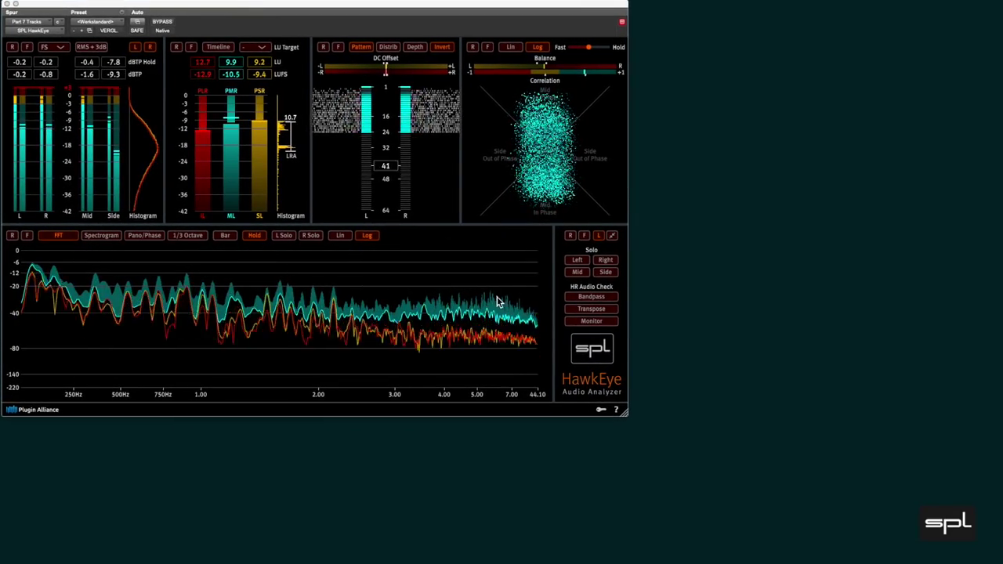
{"action": "left_click_drag", "start_coordinate": [626, 413], "coordinate": [994, 553]}
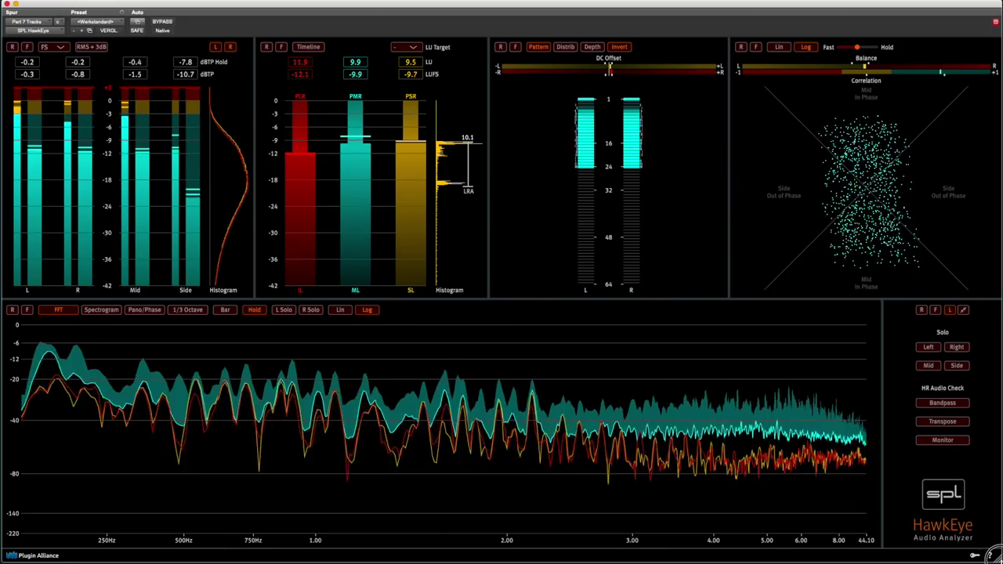
{"action": "left_click", "coordinate": [950, 311]}
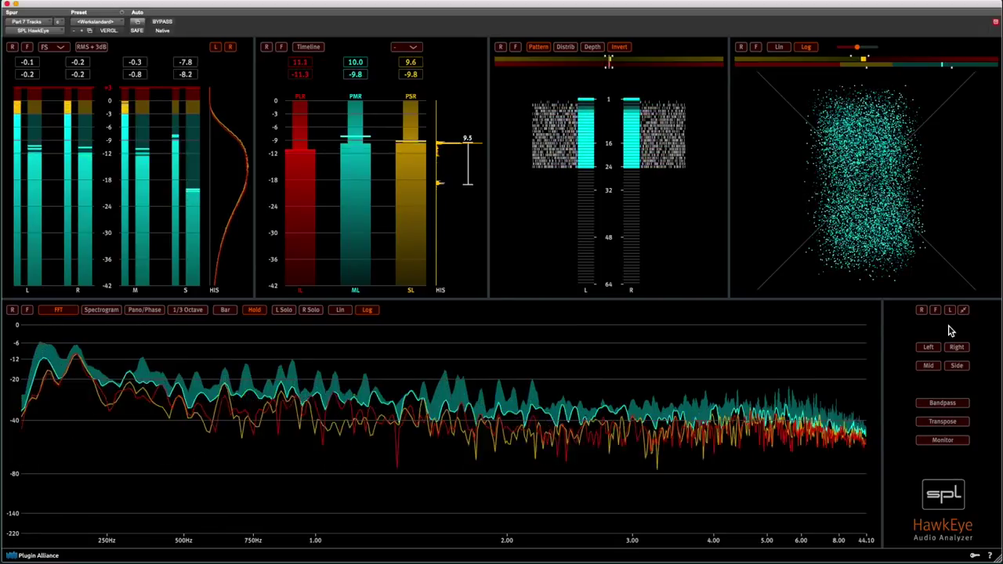
Step: Enable audio monitoring and solo the left, right, mid and side signals in turn, finishing with no solo active
{"action": "left_click", "coordinate": [956, 443]}
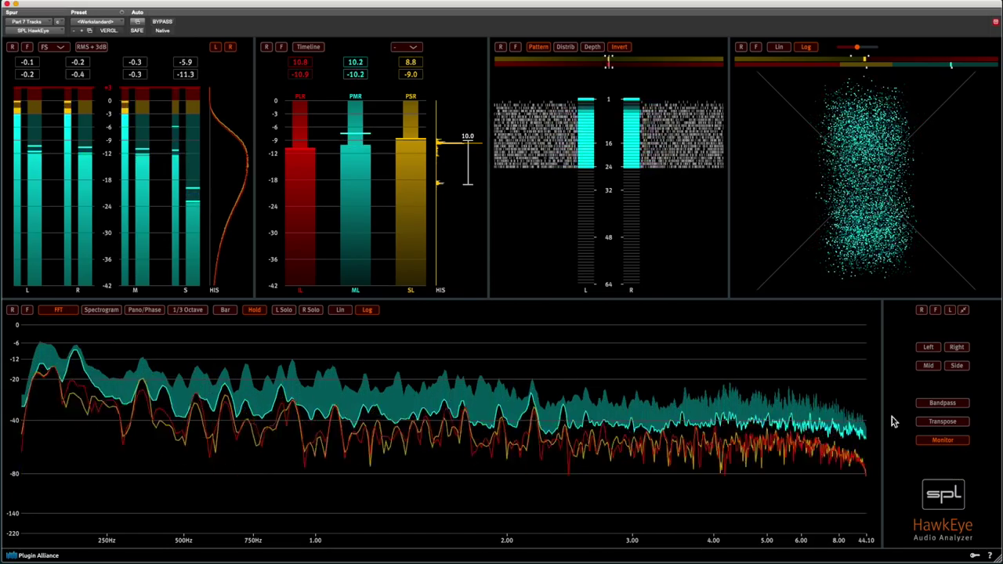
{"action": "left_click", "coordinate": [929, 348]}
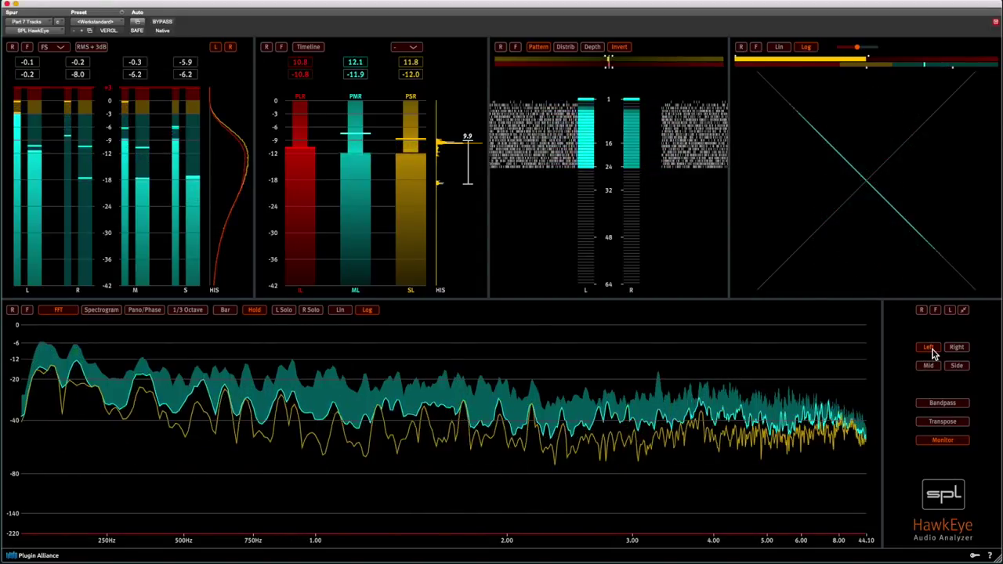
{"action": "left_click", "coordinate": [959, 349]}
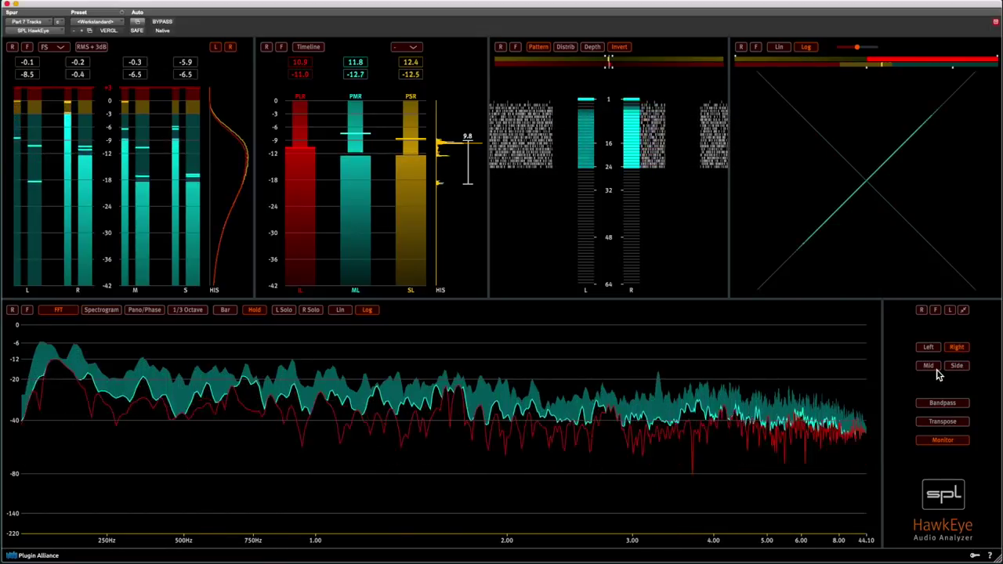
{"action": "left_click", "coordinate": [935, 370]}
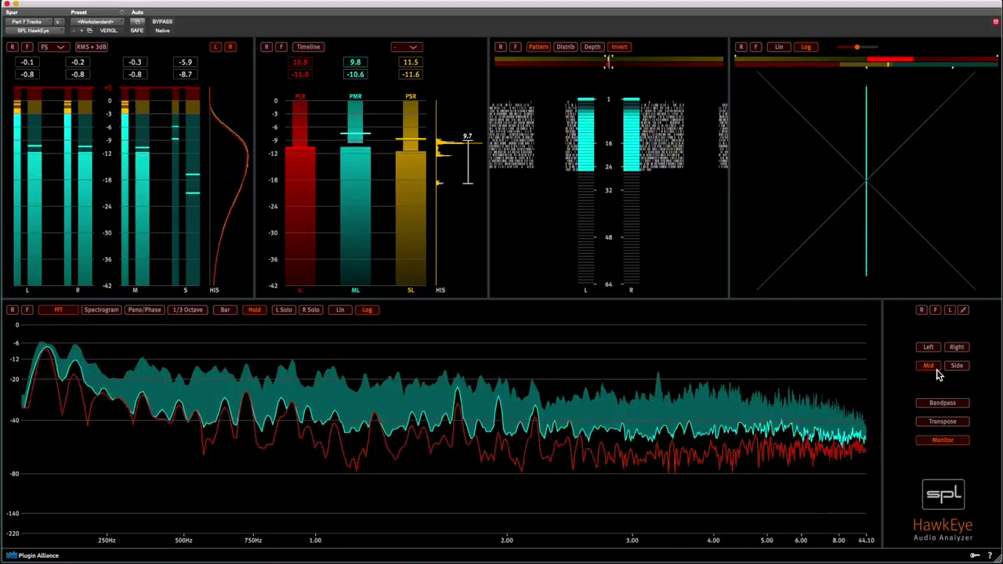
{"action": "left_click", "coordinate": [957, 368]}
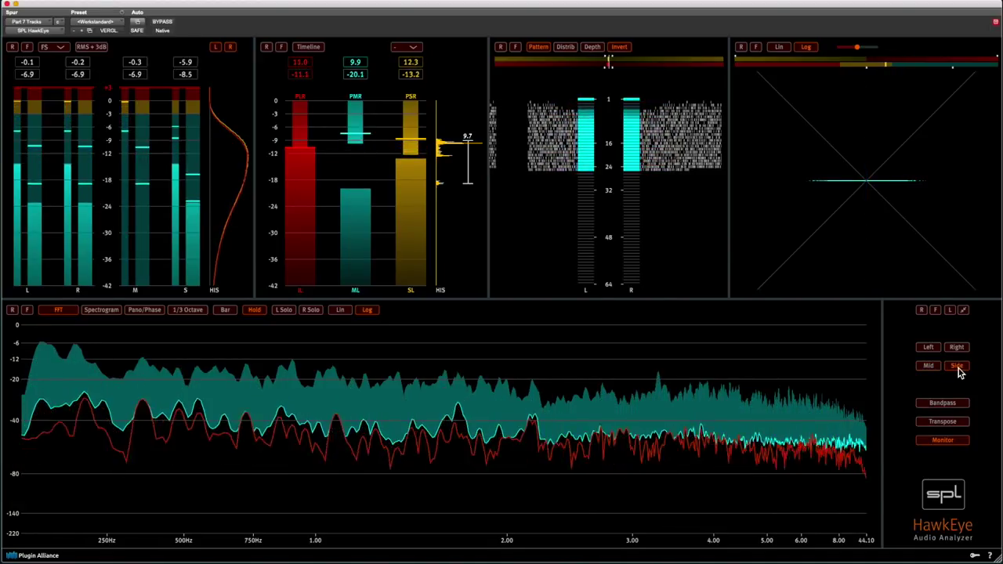
{"action": "left_click", "coordinate": [957, 368]}
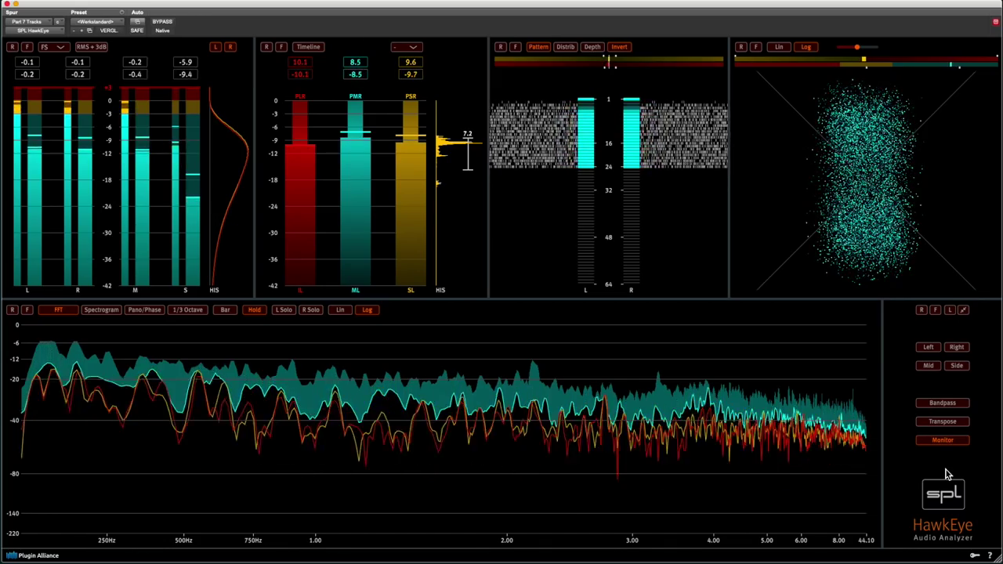
Step: Turn on the bandpass and widen its band to cover the spectrum from about 2.7 kHz up to the upper limit
{"action": "left_click", "coordinate": [943, 403]}
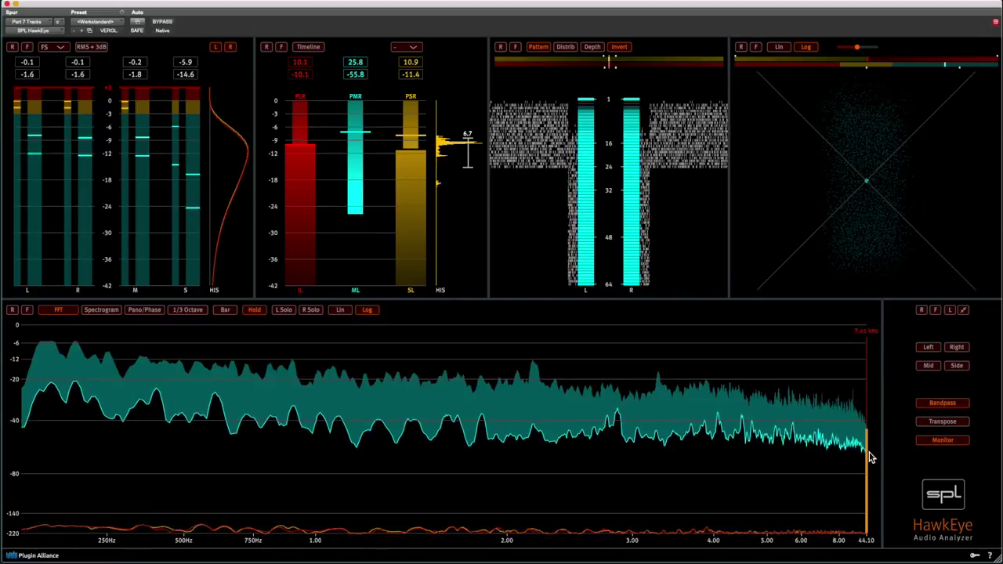
{"action": "left_click_drag", "start_coordinate": [854, 459], "coordinate": [672, 467]}
{"action": "left_click_drag", "start_coordinate": [776, 488], "coordinate": [703, 437]}
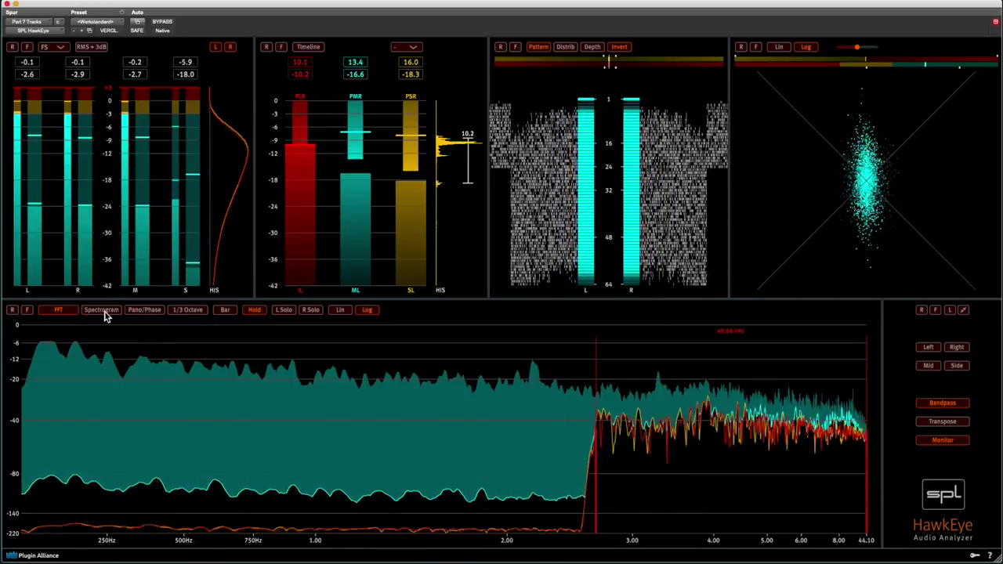
Step: View the bandpassed signal with the spectrogram and in the Pano/Phase display, finishing in the FFT view
{"action": "left_click", "coordinate": [102, 310]}
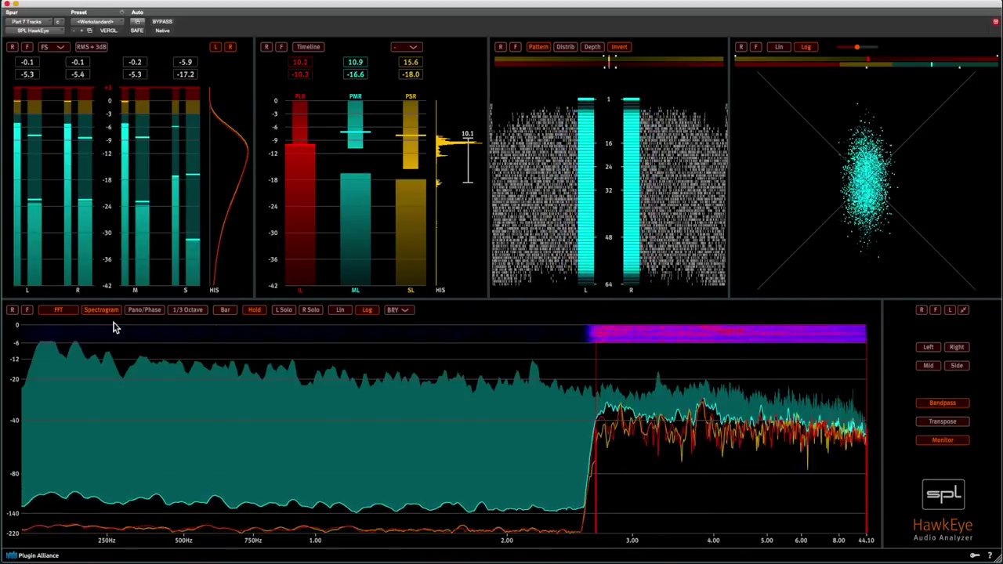
{"action": "left_click", "coordinate": [145, 310]}
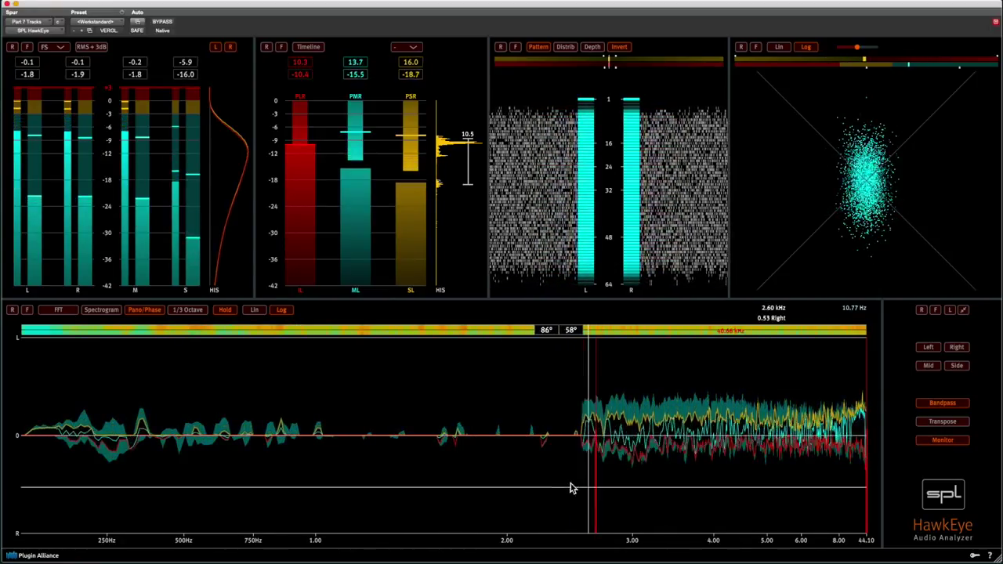
{"action": "left_click", "coordinate": [63, 310]}
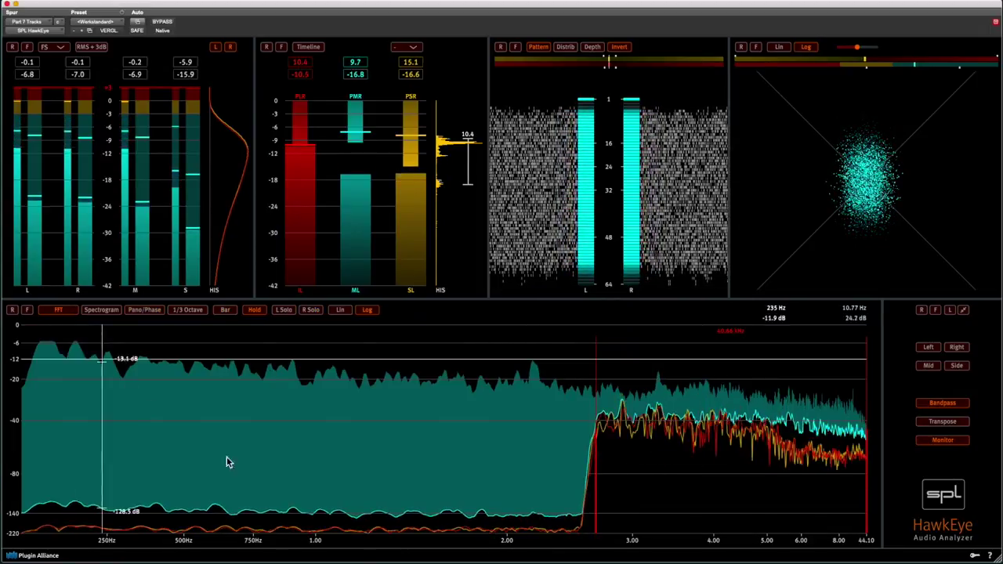
Step: Narrow the bandpass and move it across the low, middle and high ranges of the spectrum, finishing with the bandpass off
{"action": "left_click_drag", "start_coordinate": [598, 501], "coordinate": [390, 498]}
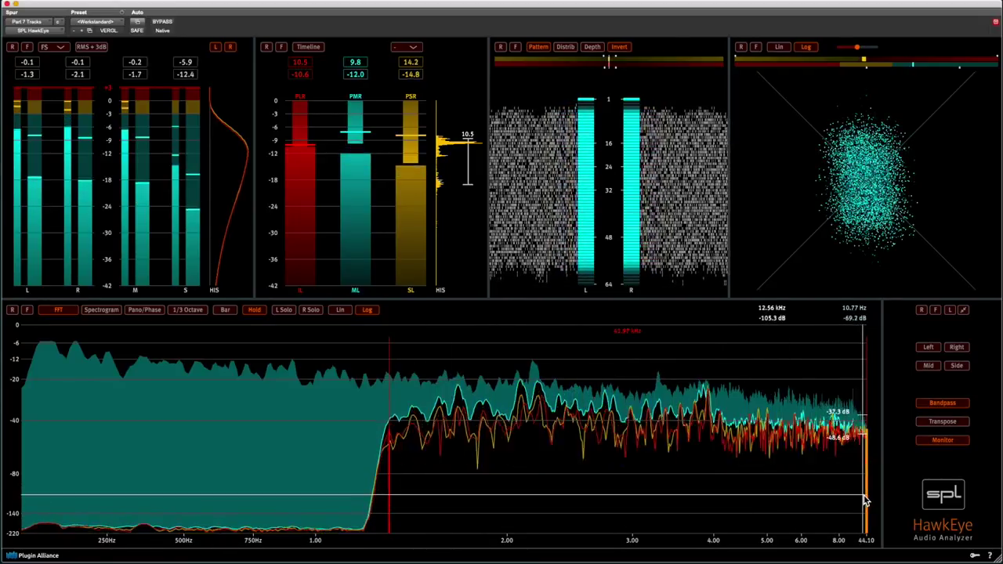
{"action": "left_click_drag", "start_coordinate": [868, 499], "coordinate": [538, 492]}
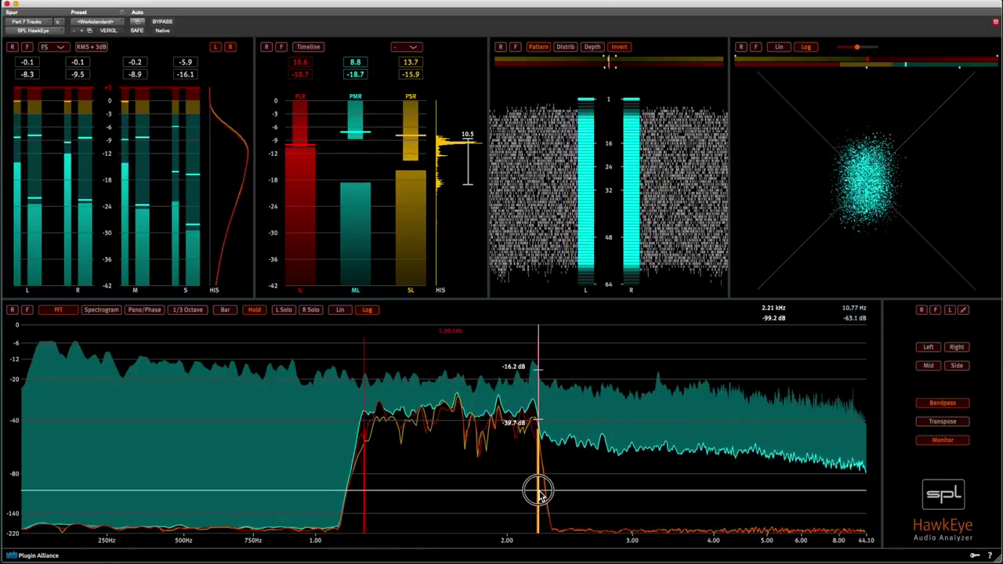
{"action": "left_click_drag", "start_coordinate": [538, 492], "coordinate": [426, 483]}
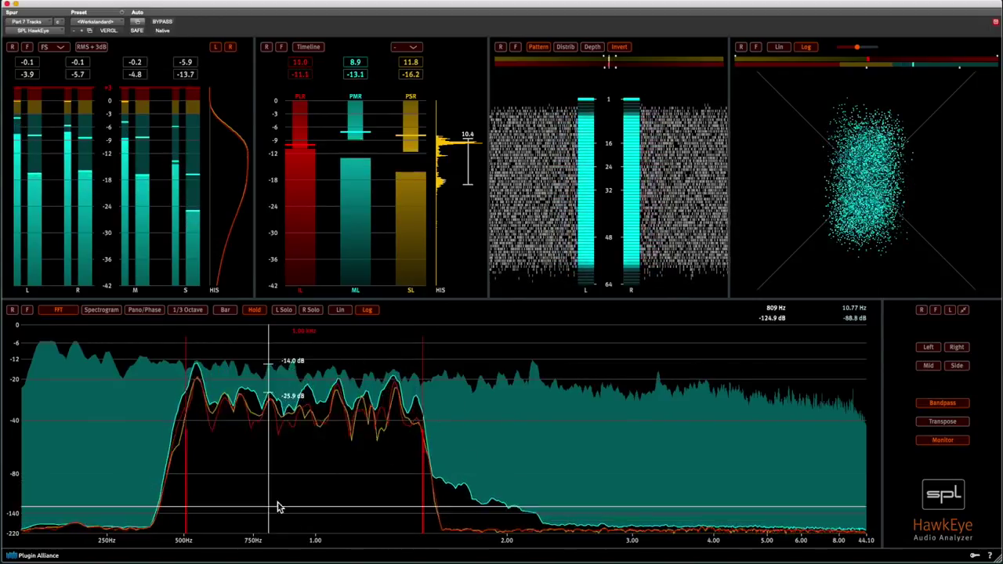
{"action": "left_click_drag", "start_coordinate": [288, 500], "coordinate": [566, 504]}
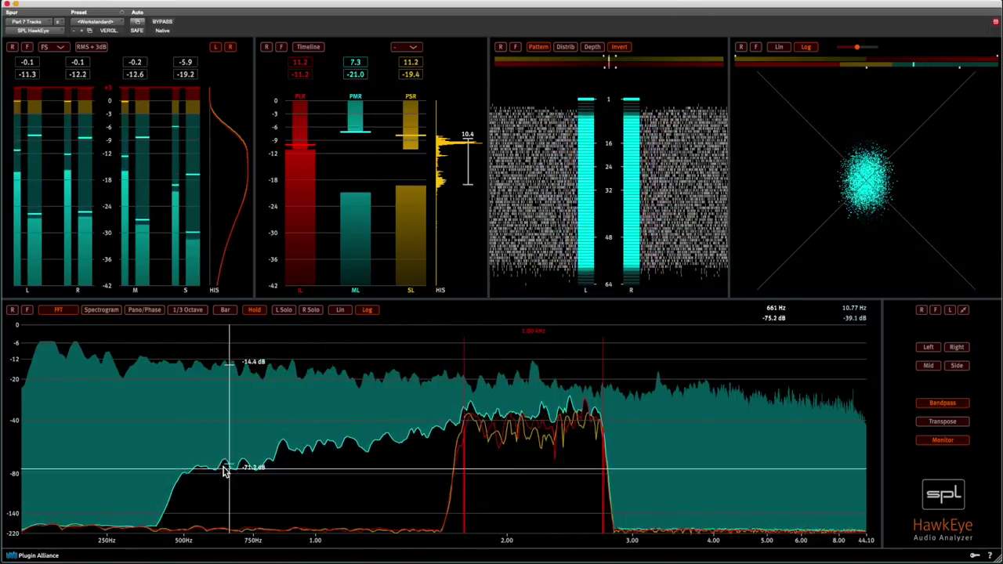
{"action": "left_click_drag", "start_coordinate": [713, 468], "coordinate": [815, 458]}
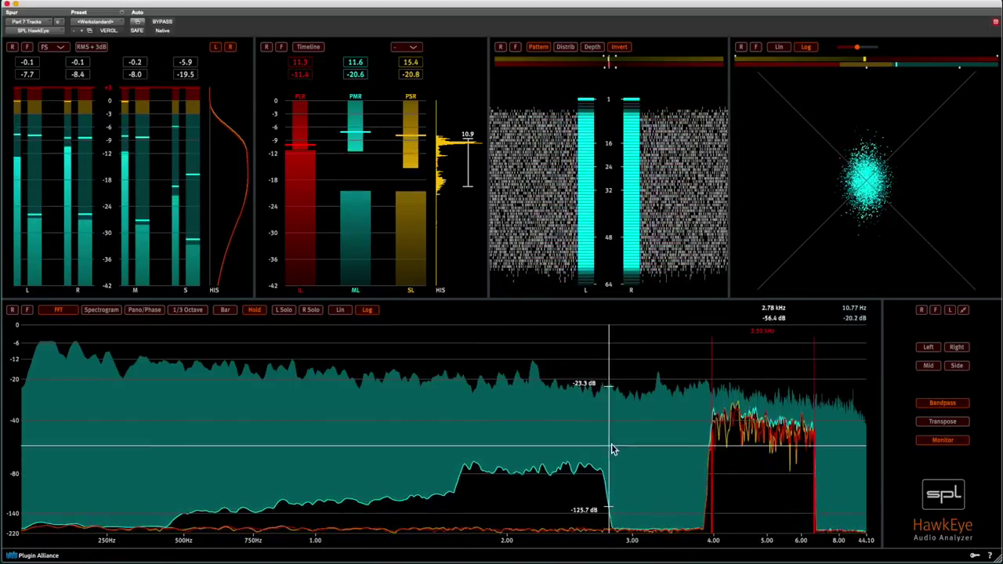
{"action": "left_click_drag", "start_coordinate": [615, 442], "coordinate": [439, 439]}
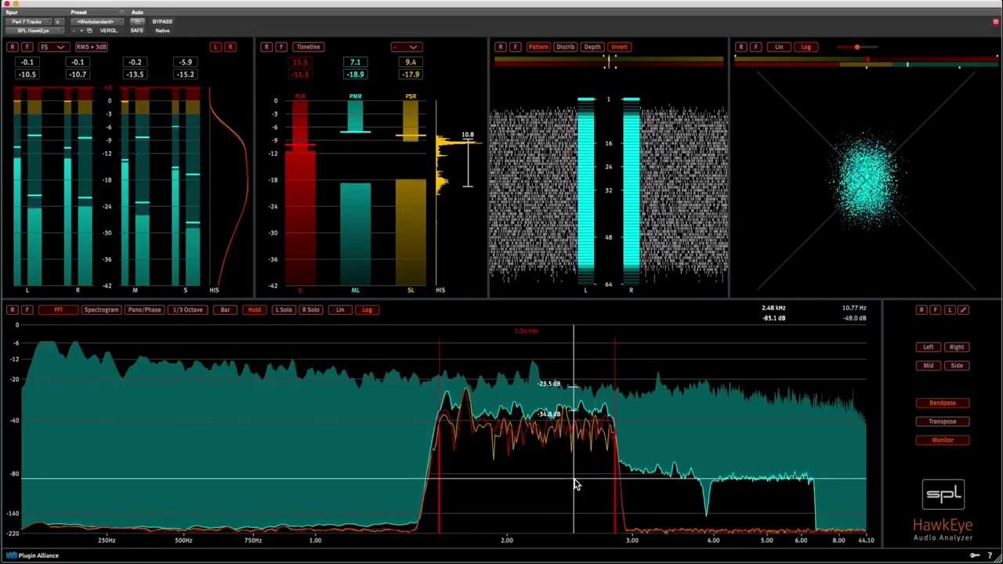
{"action": "left_click", "coordinate": [966, 407]}
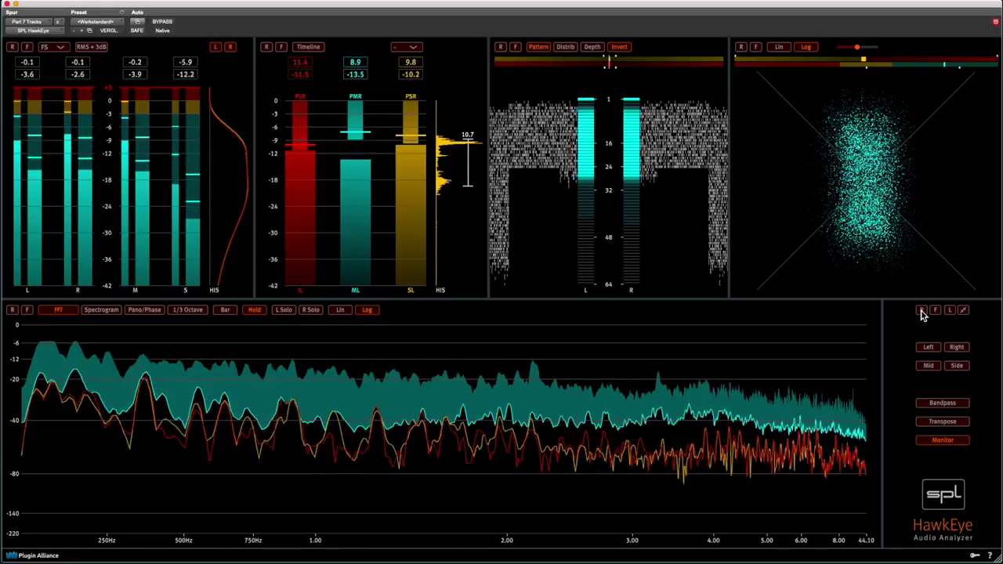
Step: Reset all meters and compare the FFT spectrum on the linear and logarithmic frequency scales
{"action": "left_click", "coordinate": [921, 312]}
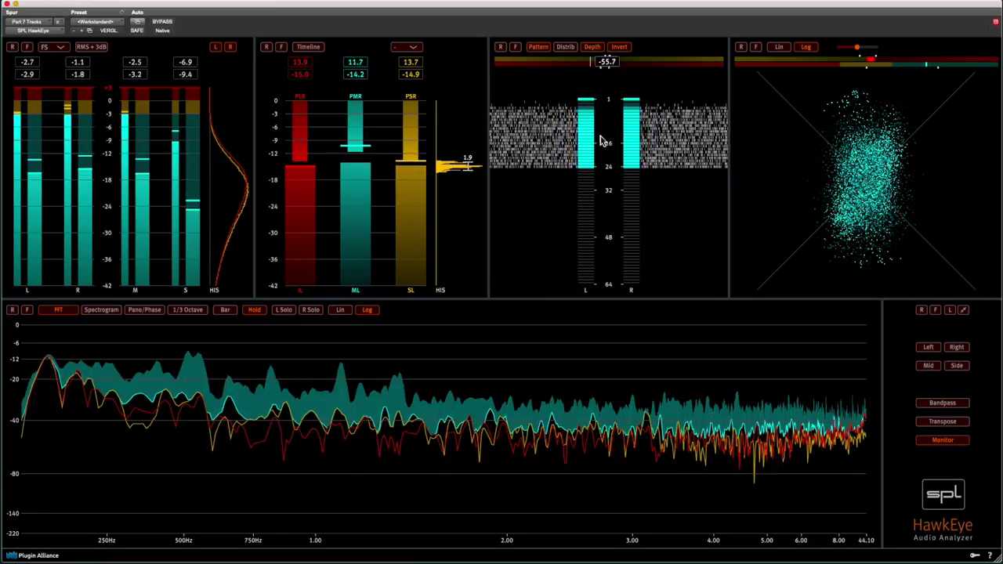
{"action": "left_click", "coordinate": [348, 312]}
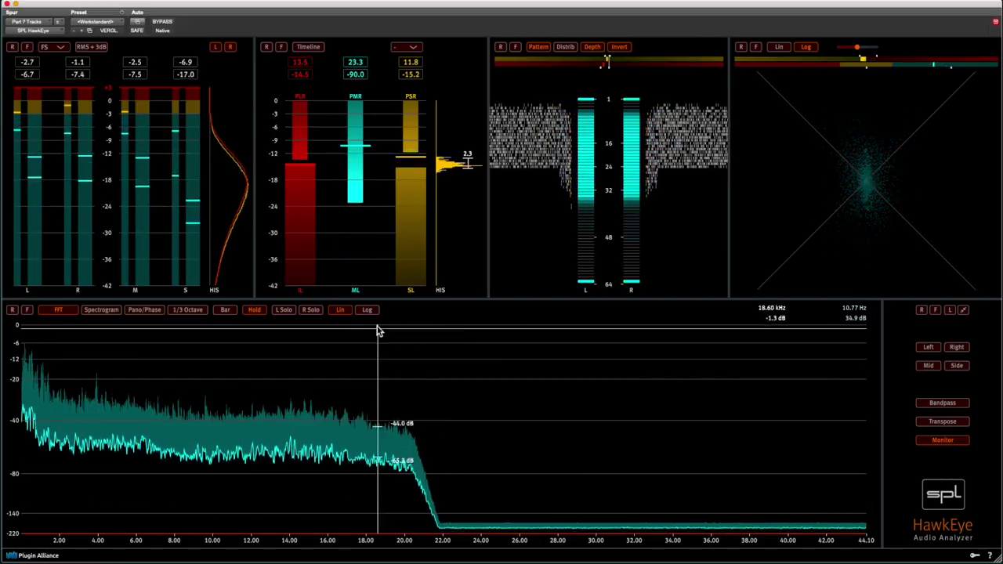
{"action": "left_click", "coordinate": [373, 312]}
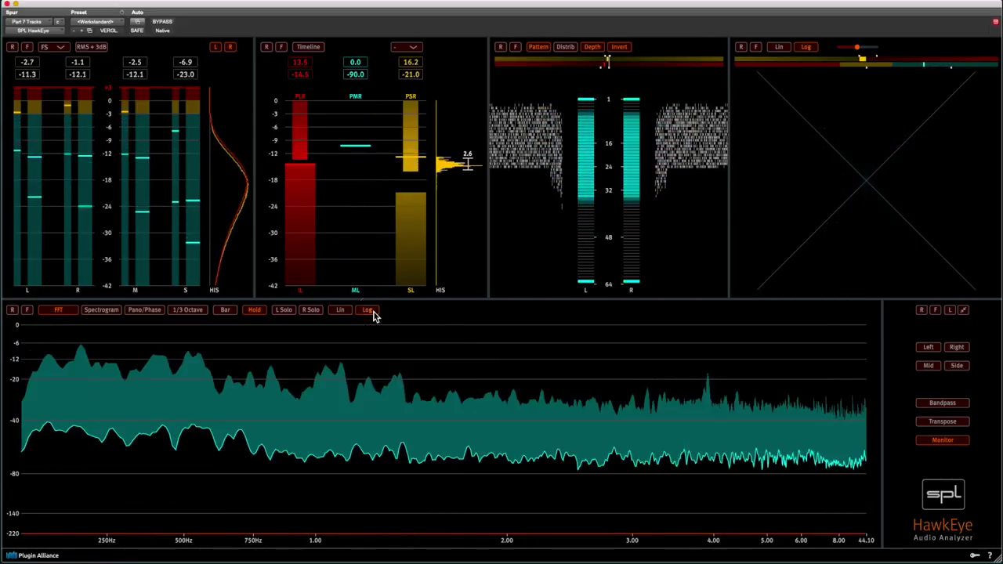
Step: Reset all meters again and display the FFT spectrum on a linear frequency scale
{"action": "left_click", "coordinate": [923, 311]}
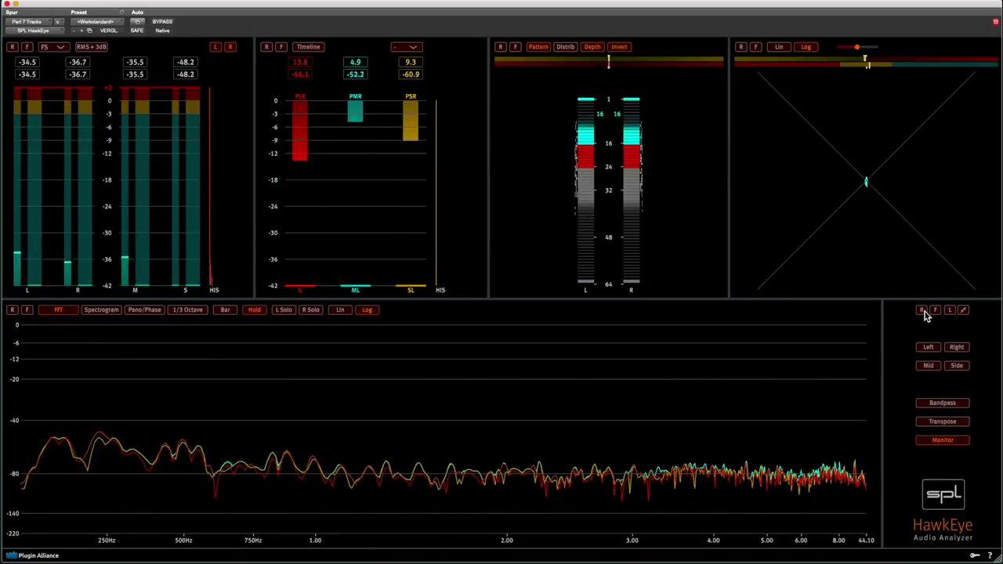
{"action": "left_click", "coordinate": [590, 49]}
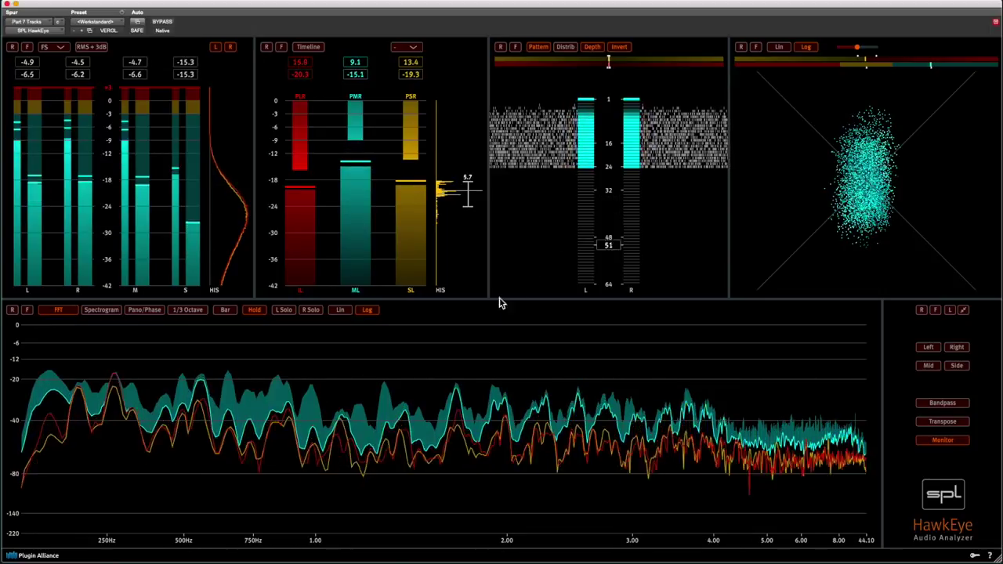
{"action": "left_click", "coordinate": [345, 311]}
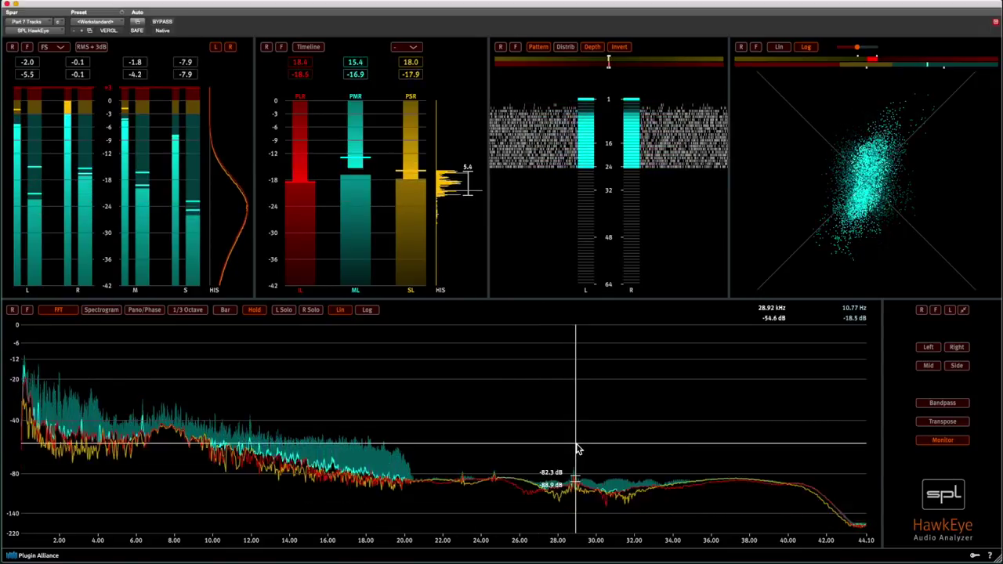
Step: Isolate the ultrasonic range of about 23 to 30 kHz with the bandpass and transpose it into the audible range
{"action": "left_click", "coordinate": [940, 403]}
{"action": "left_click_drag", "start_coordinate": [455, 465], "coordinate": [591, 468]}
{"action": "left_click", "coordinate": [944, 423]}
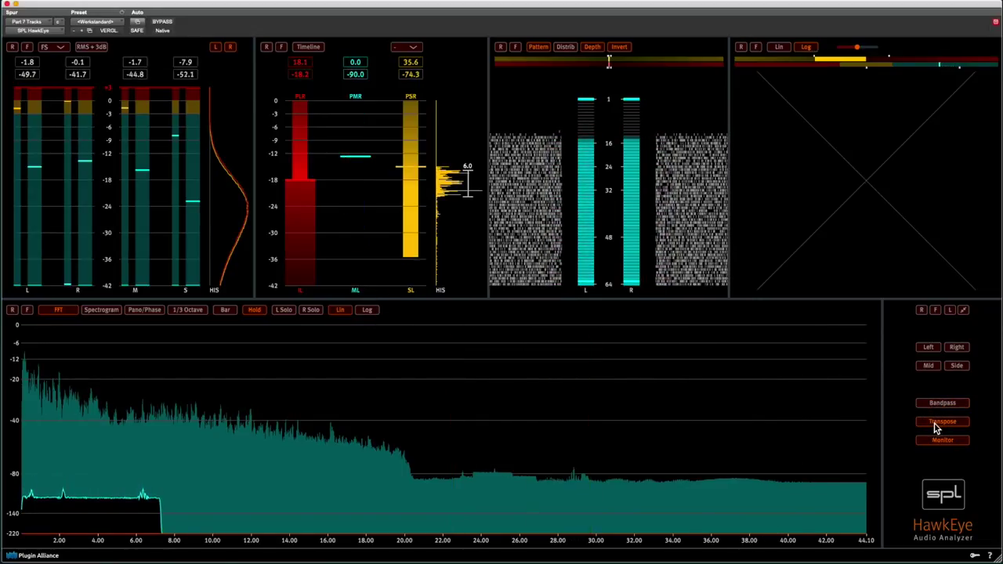
Step: Examine the stereo balance on a logarithmic frequency scale, including the Pano/Phase display, finishing with that display on a linear scale
{"action": "left_click", "coordinate": [365, 310]}
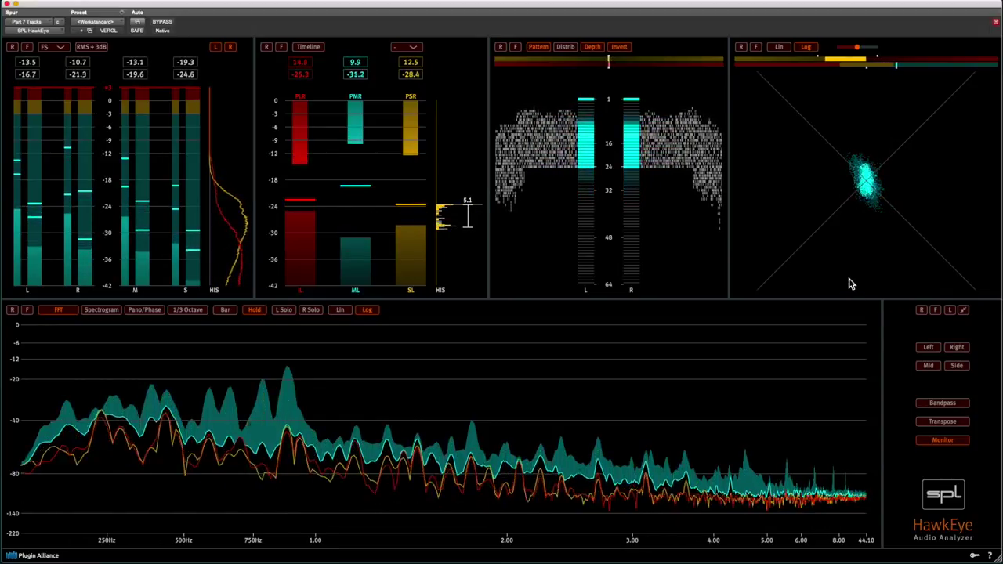
{"action": "mouse_move", "coordinate": [845, 66]}
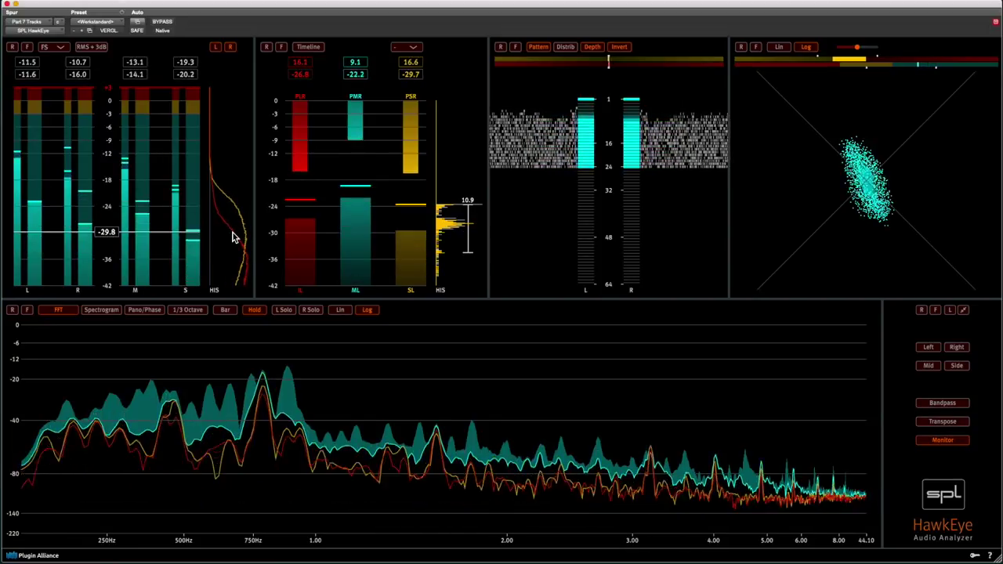
{"action": "left_click", "coordinate": [144, 311]}
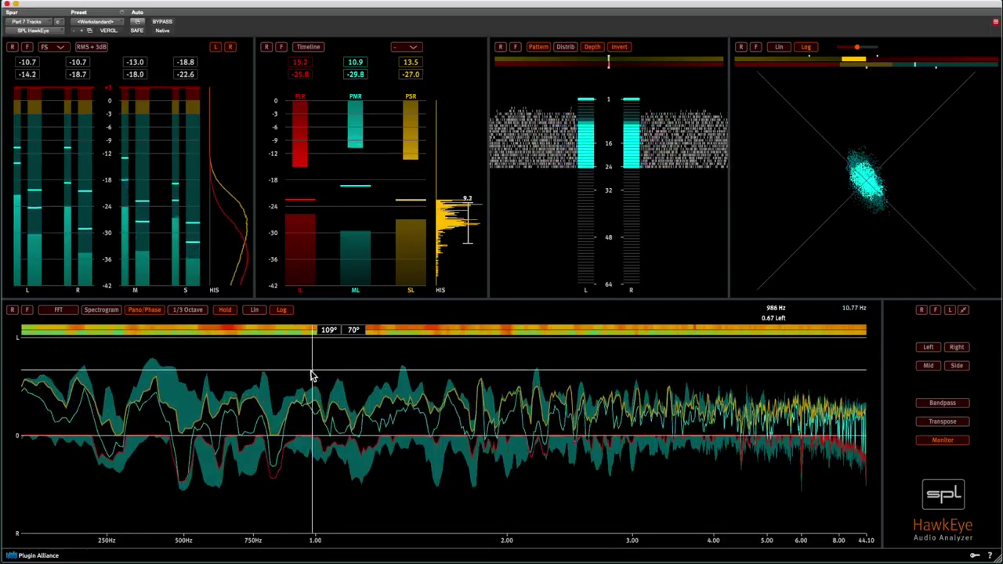
{"action": "left_click", "coordinate": [248, 312]}
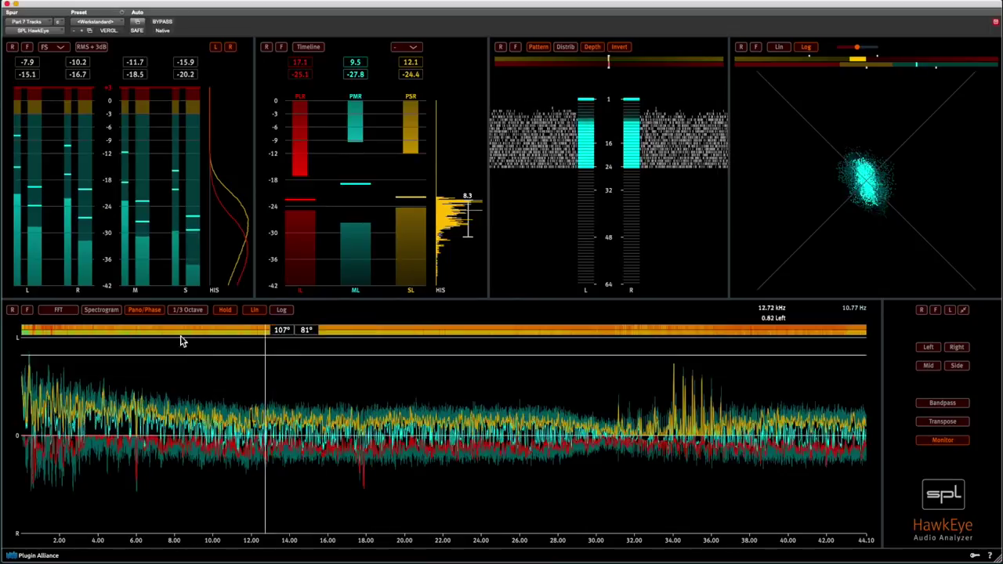
Step: Return to the FFT view and set the bandpass around the ultrasonic noise from about 30.5 to 36.8 kHz
{"action": "left_click", "coordinate": [56, 310]}
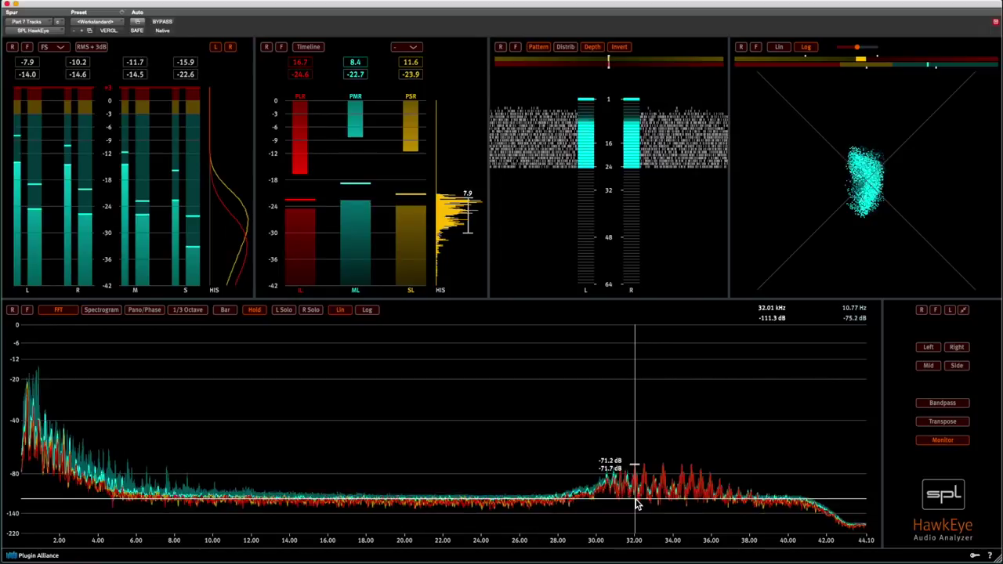
{"action": "left_click", "coordinate": [942, 403]}
{"action": "left_click_drag", "start_coordinate": [631, 486], "coordinate": [620, 483]}
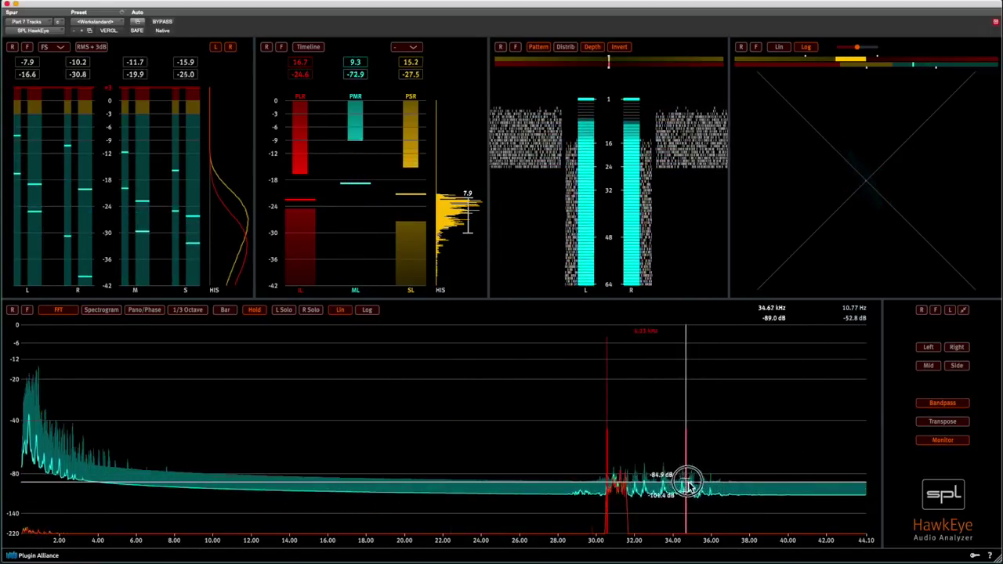
{"action": "left_click_drag", "start_coordinate": [721, 484], "coordinate": [727, 481]}
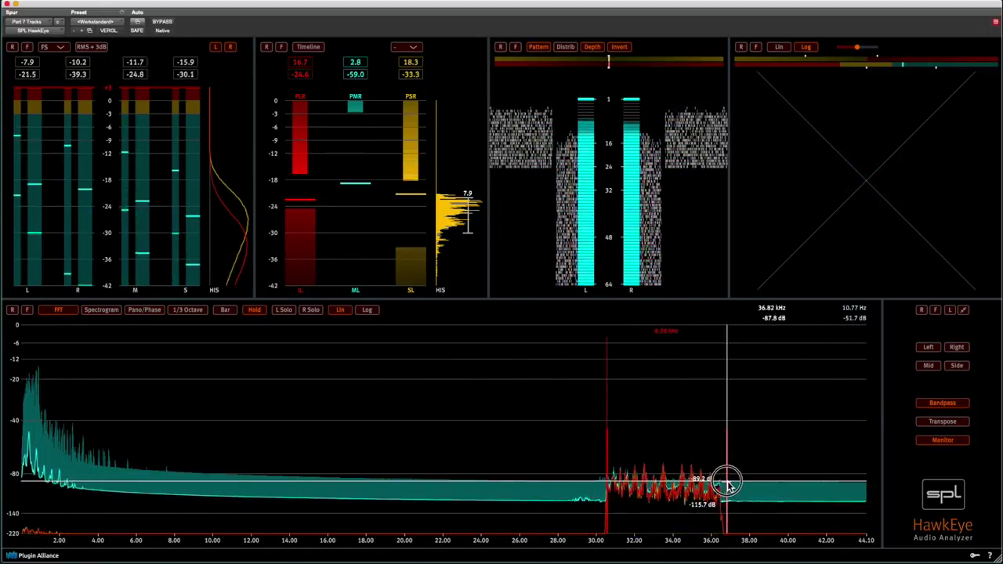
Step: Switch off the bandpass, display the FFT spectrum on a logarithmic frequency scale, and start playback of the track
{"action": "left_click", "coordinate": [940, 404]}
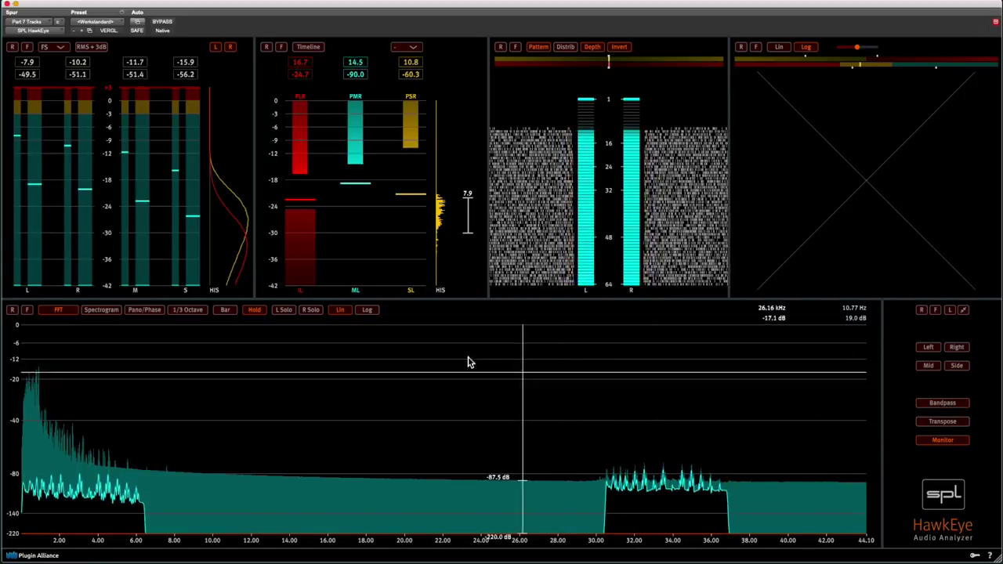
{"action": "left_click", "coordinate": [368, 310]}
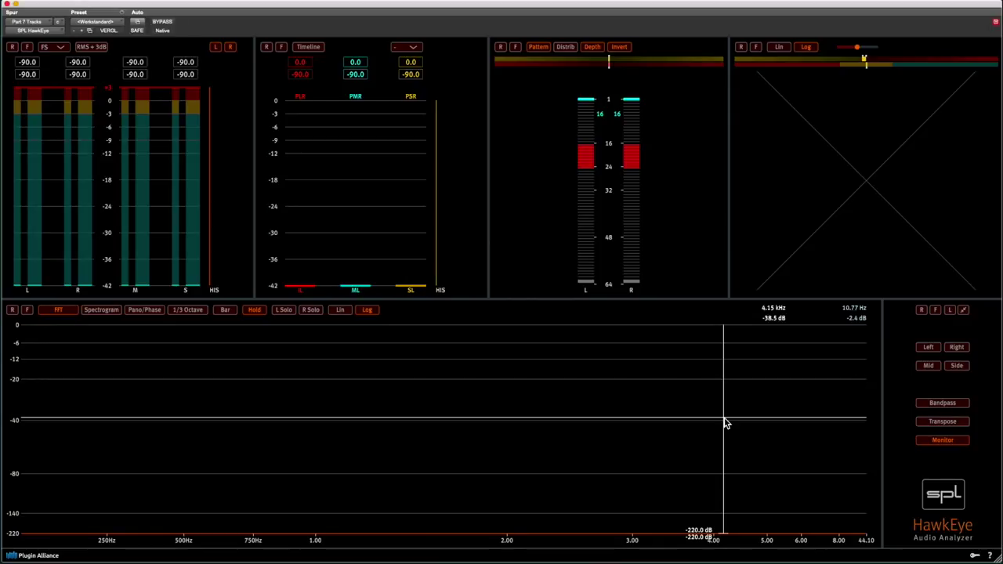
{"action": "key", "text": "space"}
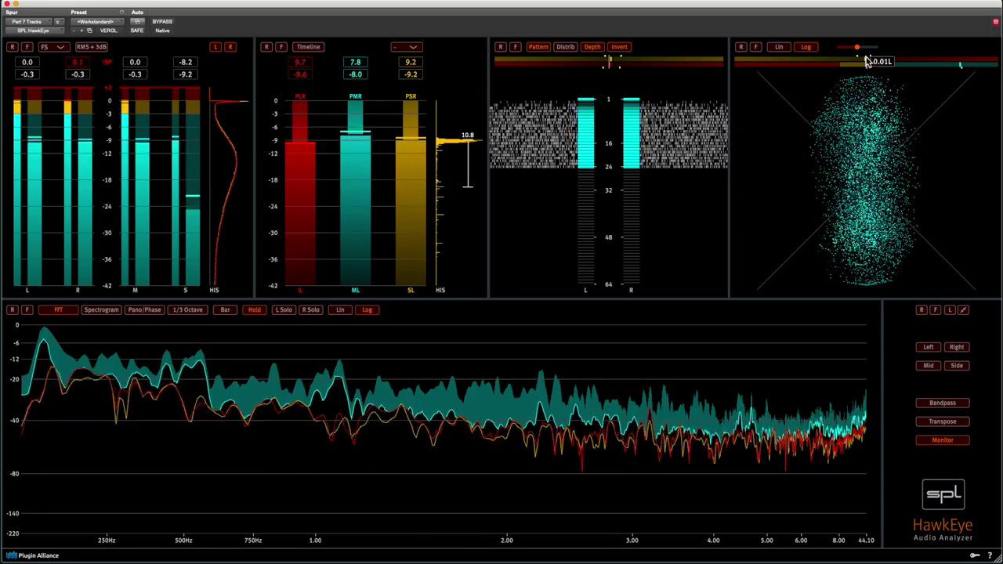
Step: Raise the vectorscope's display adjustment slightly and examine the bit meter with its depth display
{"action": "left_click_drag", "start_coordinate": [857, 47], "coordinate": [868, 48]}
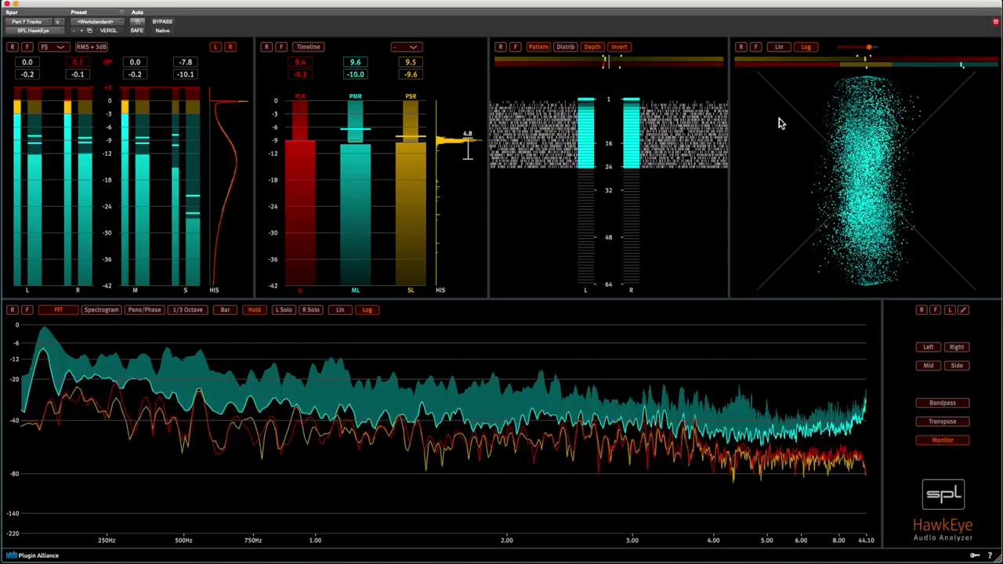
{"action": "left_click", "coordinate": [594, 48]}
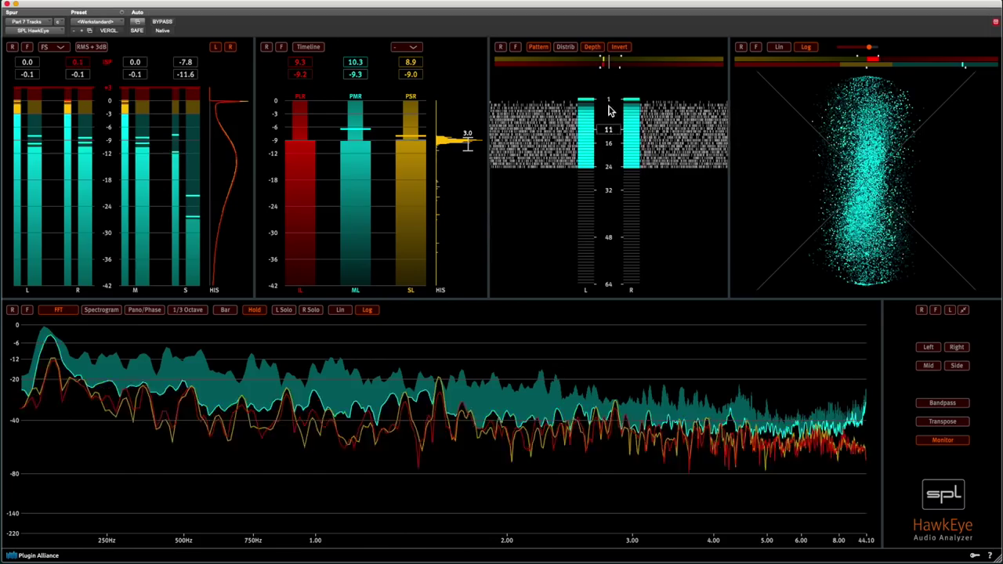
{"action": "left_click_drag", "start_coordinate": [607, 61], "coordinate": [613, 94]}
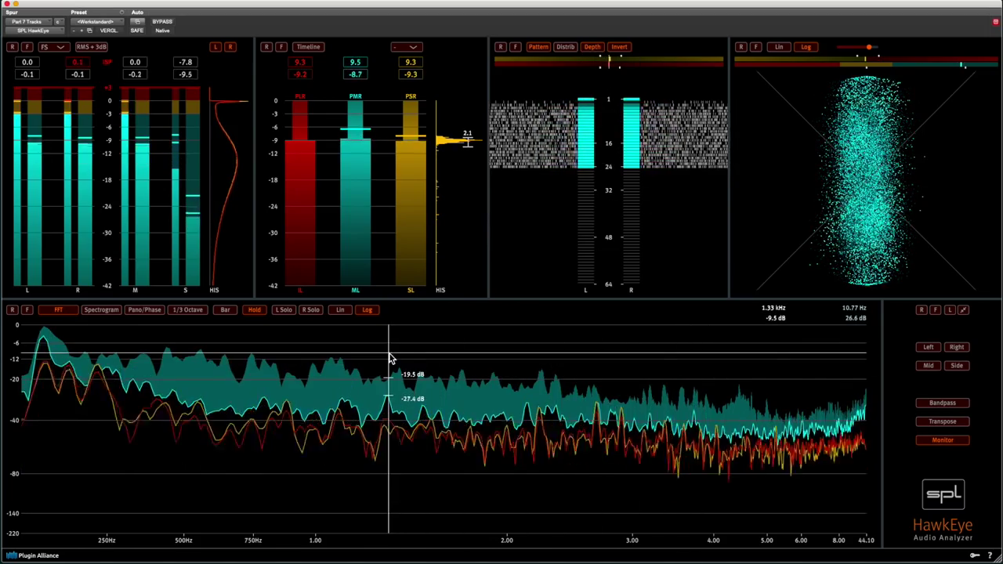
Step: On a linear FFT scale, isolate about 23.2 to 29.5 kHz with the bandpass and transpose it into the audible range
{"action": "left_click", "coordinate": [342, 310]}
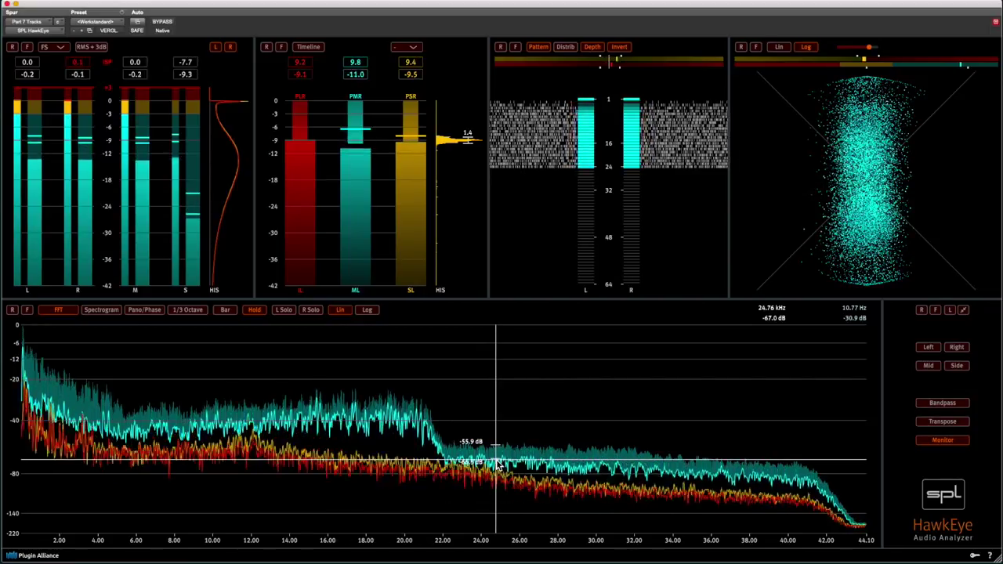
{"action": "left_click", "coordinate": [963, 405]}
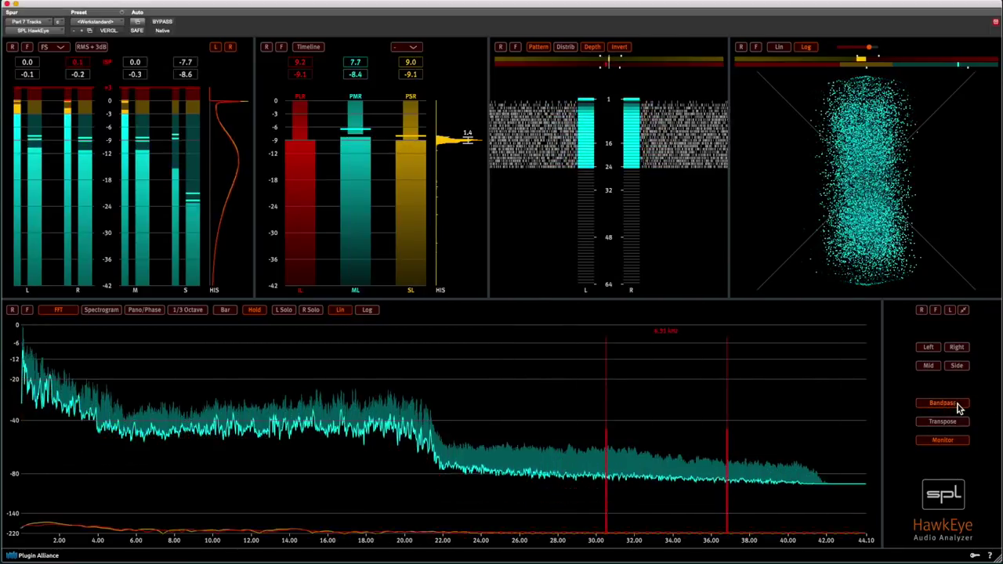
{"action": "left_click_drag", "start_coordinate": [488, 492], "coordinate": [513, 488]}
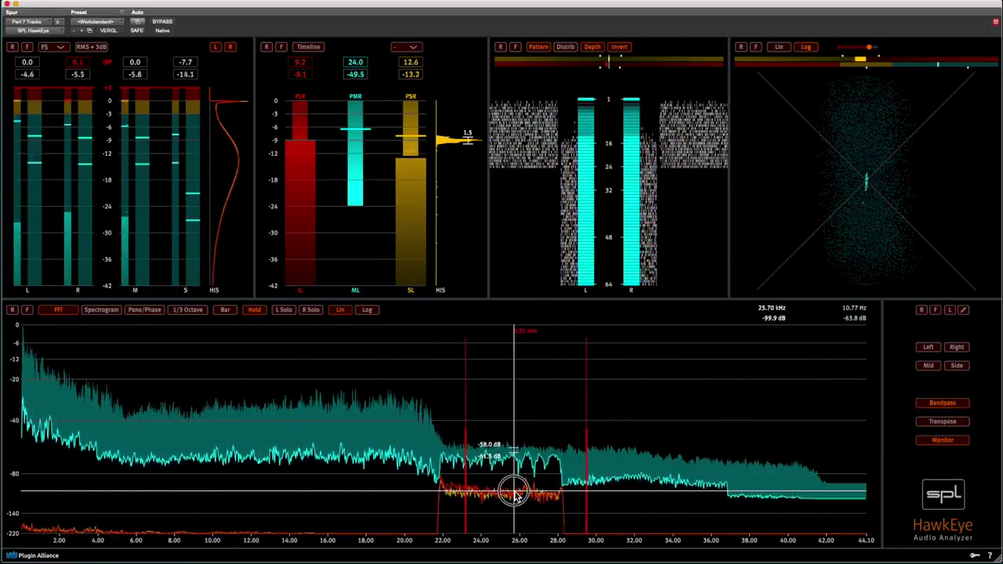
{"action": "left_click", "coordinate": [944, 424]}
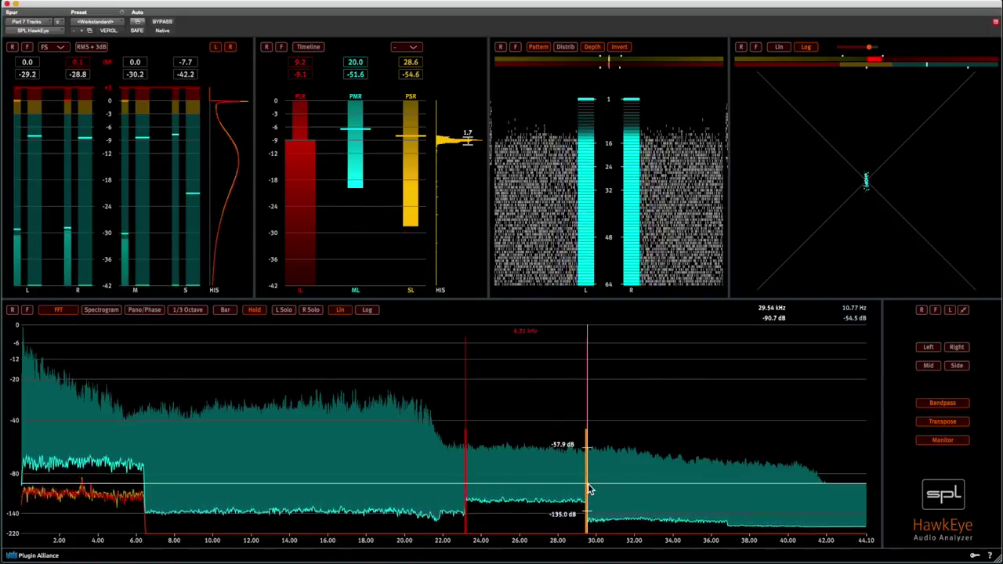
Step: Widen the transposed bandpass to about 8.18 kHz and sweep it across audible and ultrasonic ranges, ending at about 23.5 to 31.8 kHz
{"action": "left_click_drag", "start_coordinate": [591, 490], "coordinate": [624, 488]}
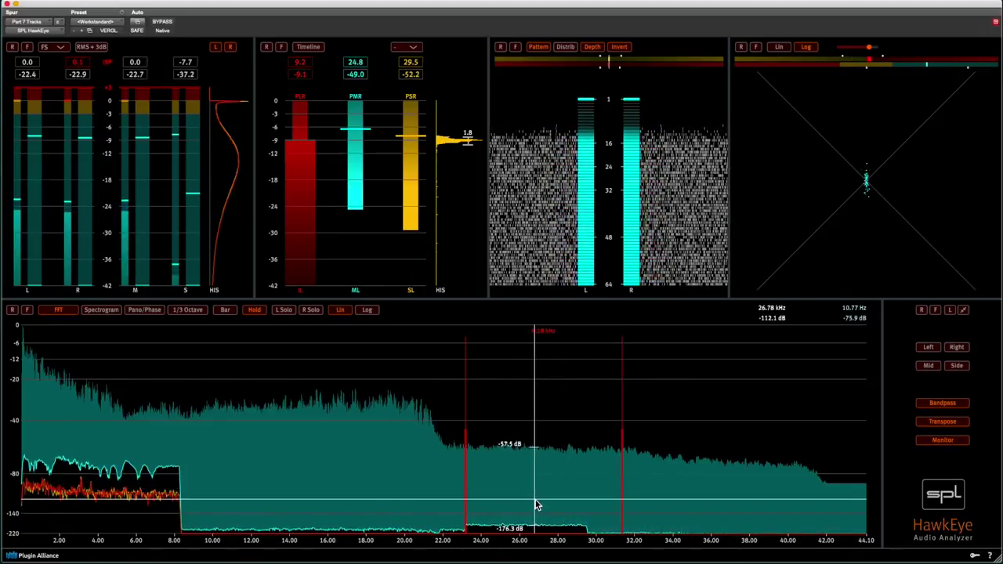
{"action": "left_click_drag", "start_coordinate": [537, 486], "coordinate": [333, 476]}
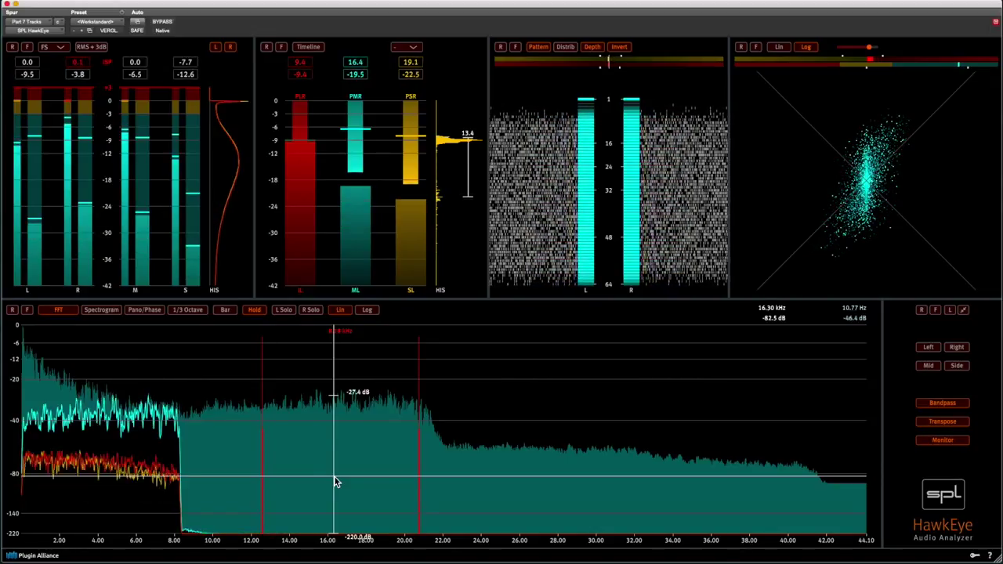
{"action": "left_click_drag", "start_coordinate": [334, 478], "coordinate": [566, 487]}
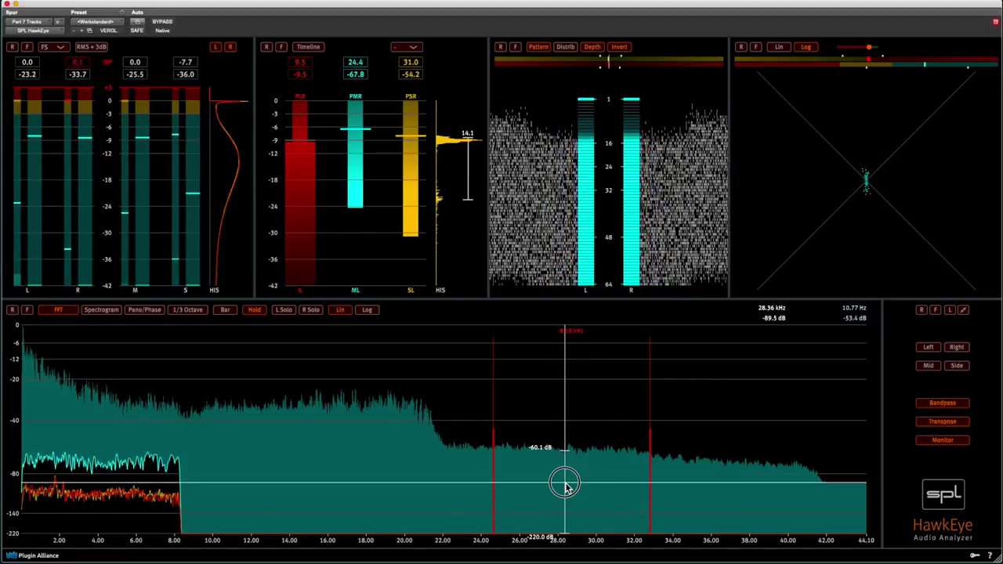
{"action": "left_click_drag", "start_coordinate": [566, 486], "coordinate": [470, 489]}
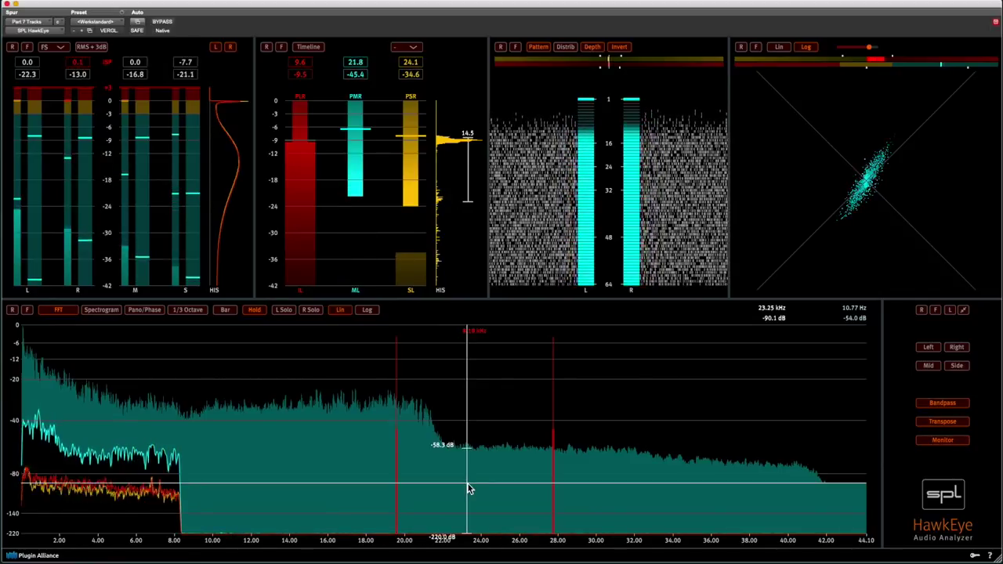
{"action": "left_click_drag", "start_coordinate": [467, 489], "coordinate": [546, 488]}
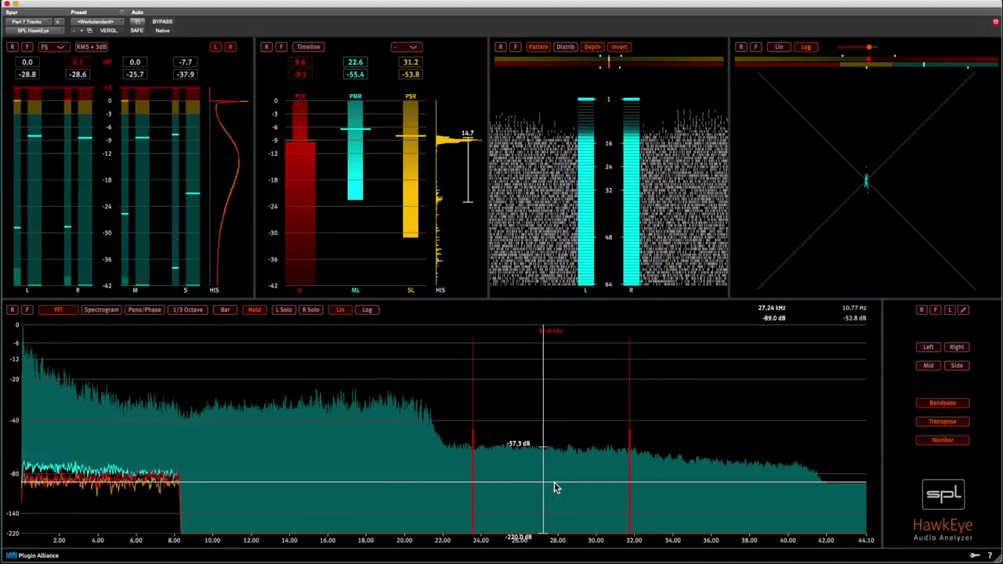
Step: Switch off the bandpass and transposition, return the FFT spectrum to a logarithmic scale, and reset all meters
{"action": "left_click", "coordinate": [942, 405]}
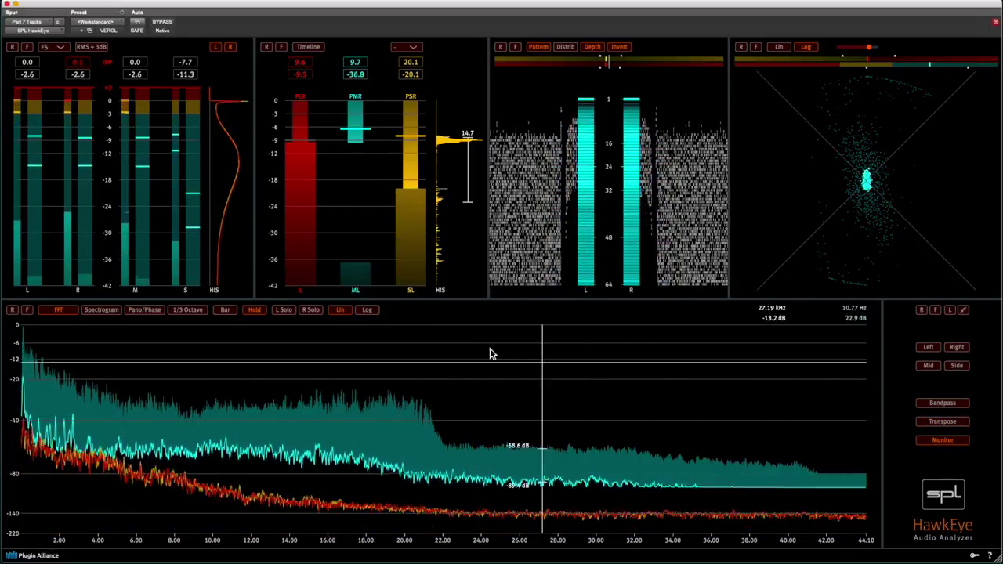
{"action": "left_click", "coordinate": [368, 310]}
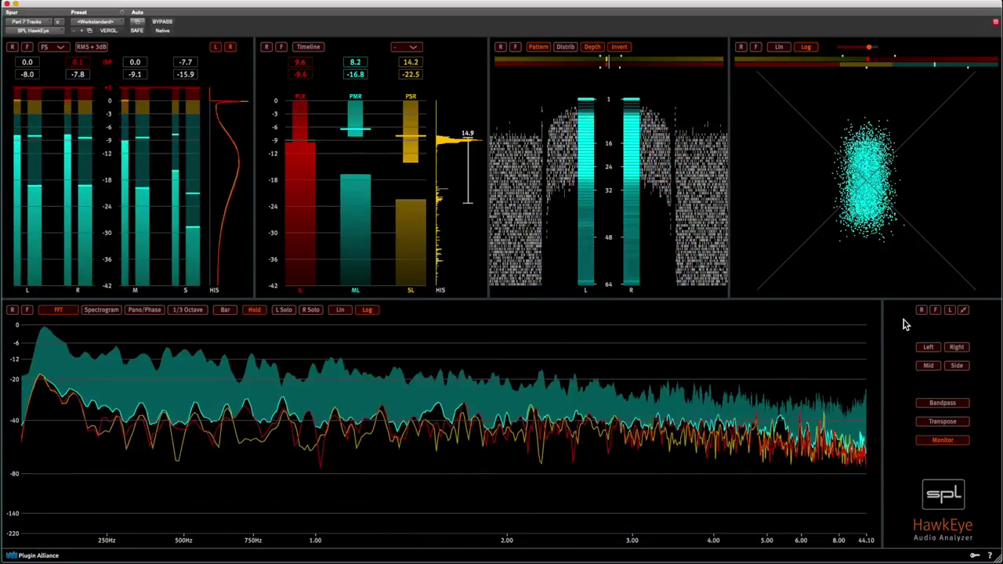
{"action": "left_click", "coordinate": [921, 311]}
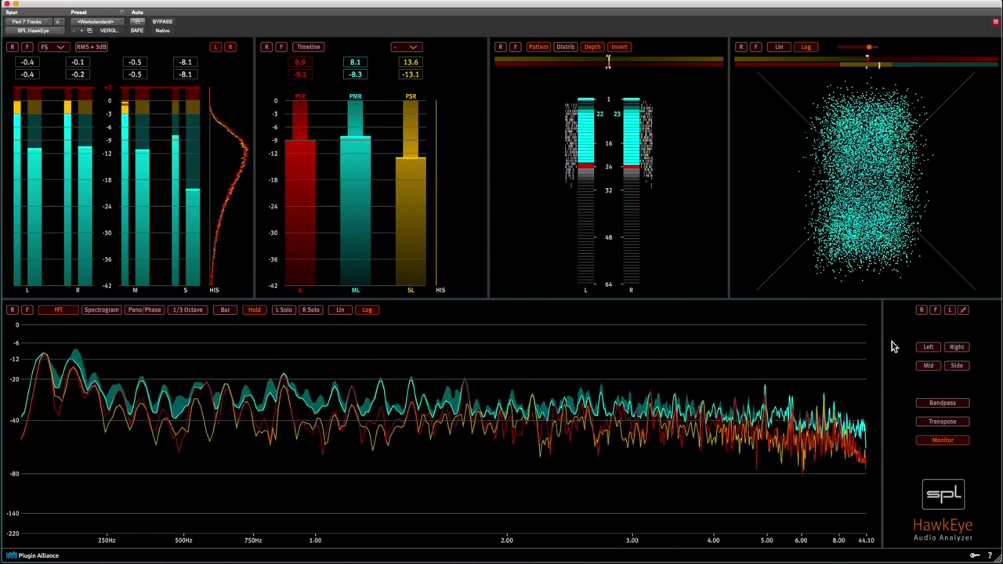